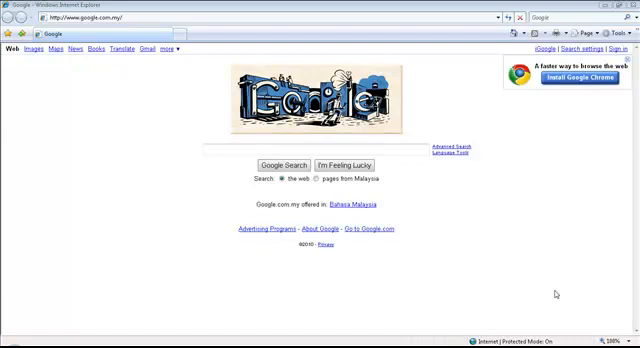
pyautogui.click(168, 17)
pyautogui.write('000webhost')
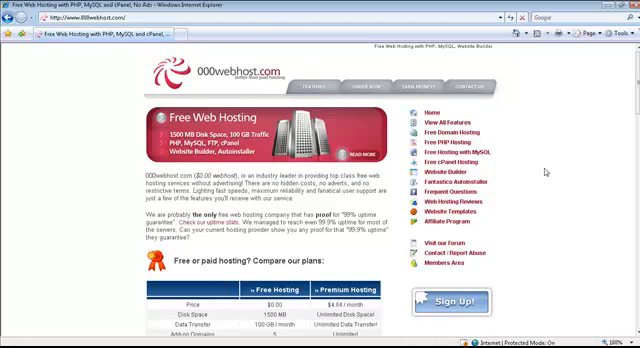
pyautogui.scroll(-1, 545, 172)
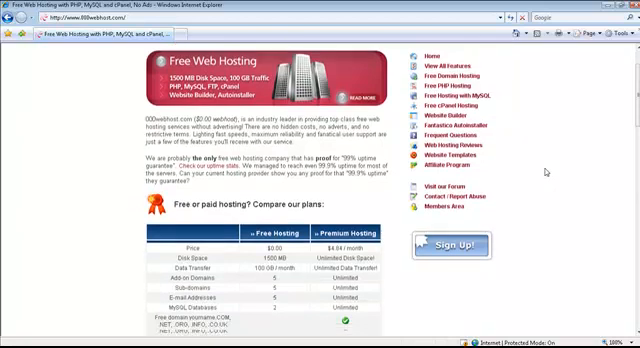
pyautogui.scroll(-1, 545, 172)
# - Start the free hosting signup and enter mywebsitename as the free subdomain
pyautogui.click(455, 214)
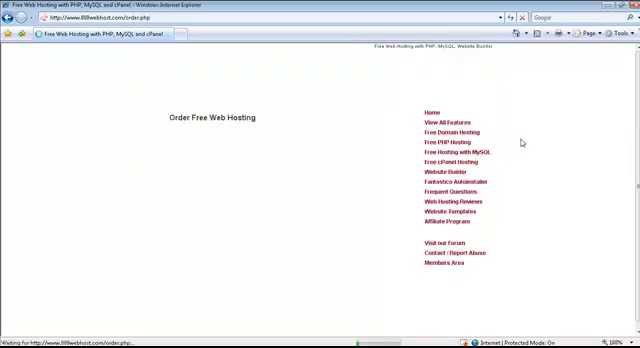
pyautogui.scroll(-1, 307, 155)
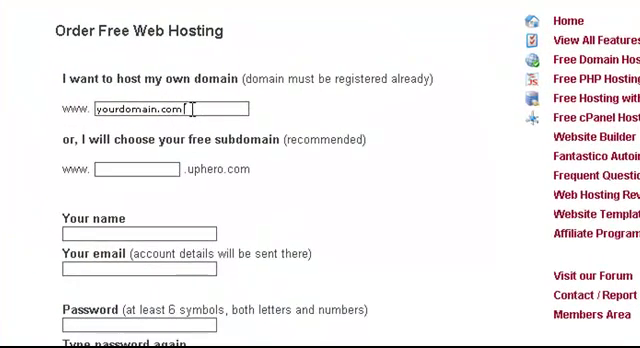
pyautogui.moveTo(238, 113); pyautogui.dragTo(190, 113)
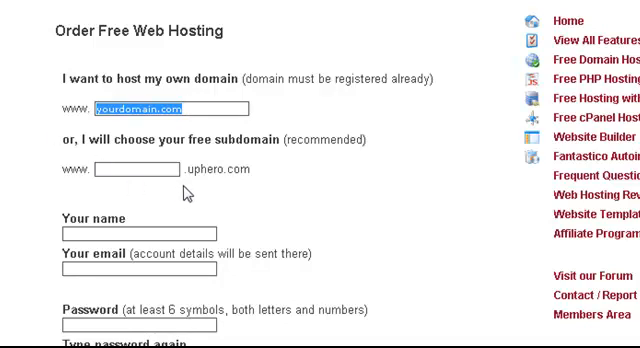
pyautogui.click(140, 169)
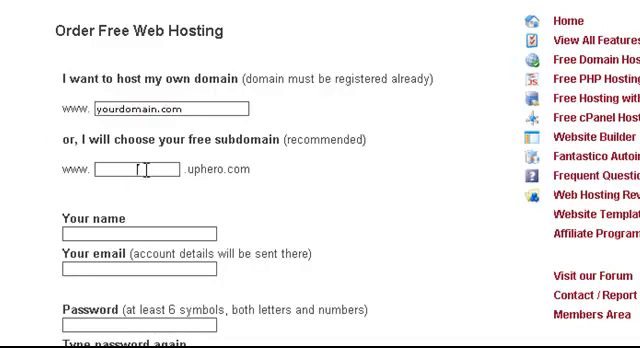
pyautogui.write('mywe')
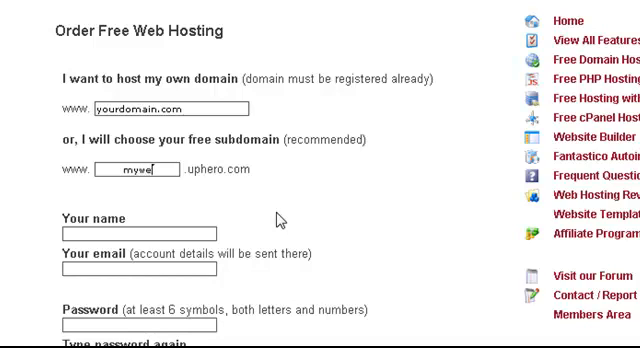
pyautogui.write('bsite')
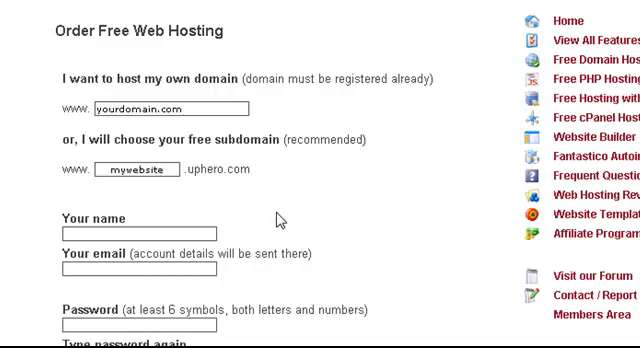
pyautogui.write('name')
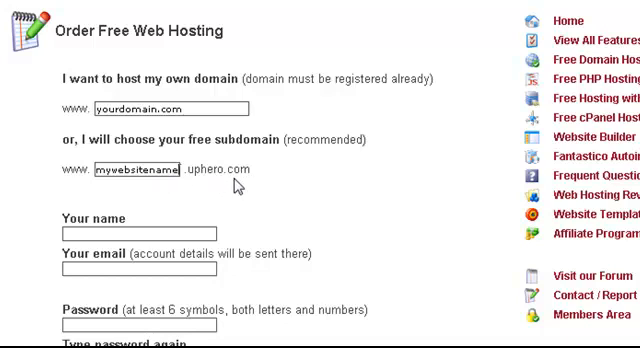
# - Move through the name, email and password fields of the signup form
pyautogui.click(104, 233)
pyautogui.click(193, 270)
pyautogui.click(180, 325)
# - Enter matching passwords, the image number 82056, and agree to the Terms of Service
pyautogui.press('Tab')
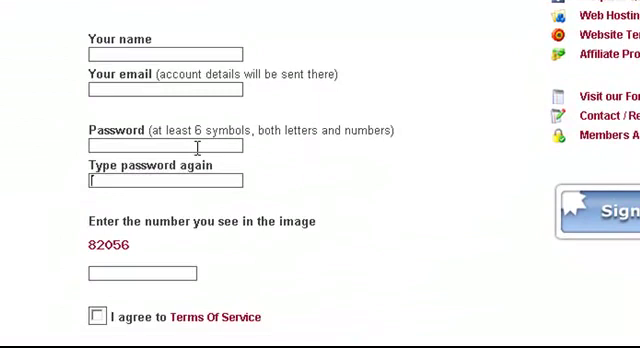
pyautogui.click(190, 157)
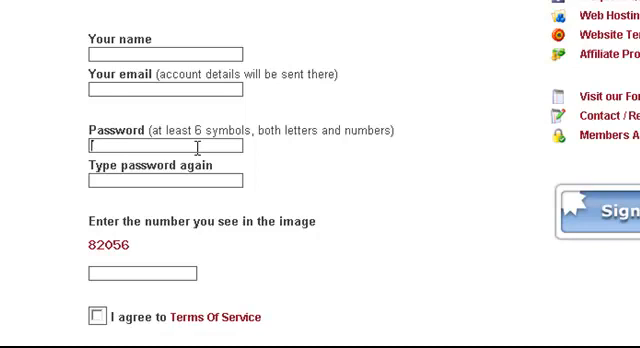
pyautogui.scroll(-1, 180, 180)
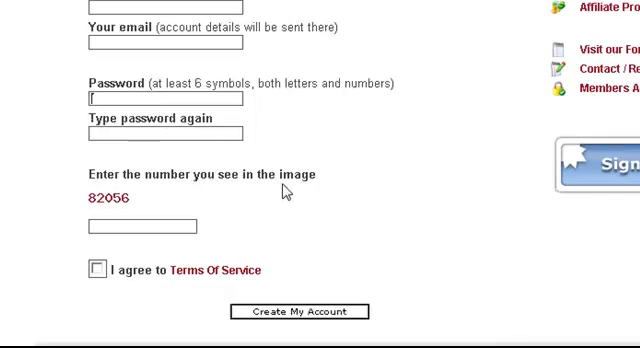
pyautogui.click(108, 226)
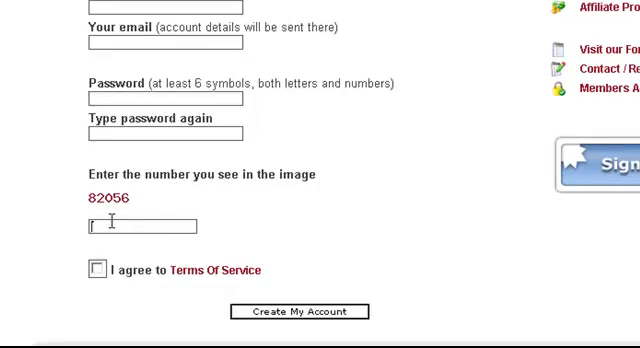
pyautogui.click(97, 270)
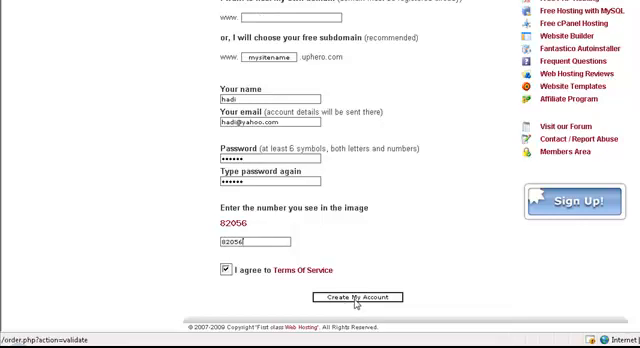
# - Submit Create My Account to register the free hosting account
pyautogui.click(356, 298)
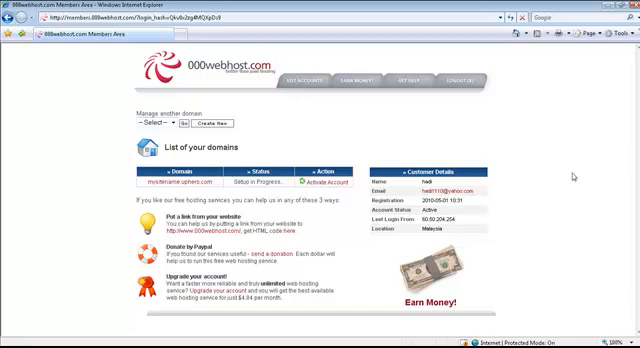
# - Switch to the Yahoo Mail inbox and open the 'Account cgseo.site11.com is ready!' email
pyautogui.hotkey('alt', 'Tab')
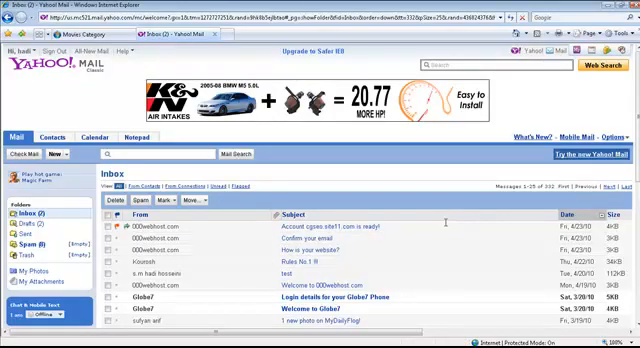
pyautogui.click(330, 226)
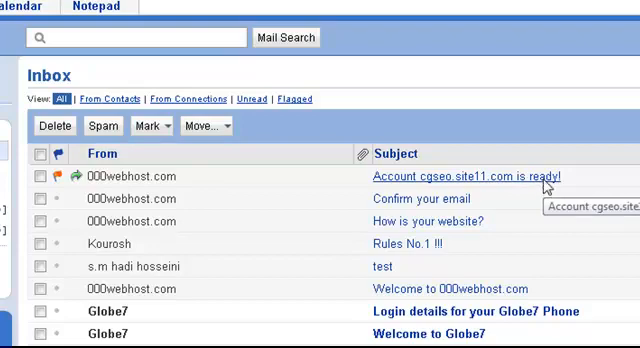
pyautogui.click(548, 180)
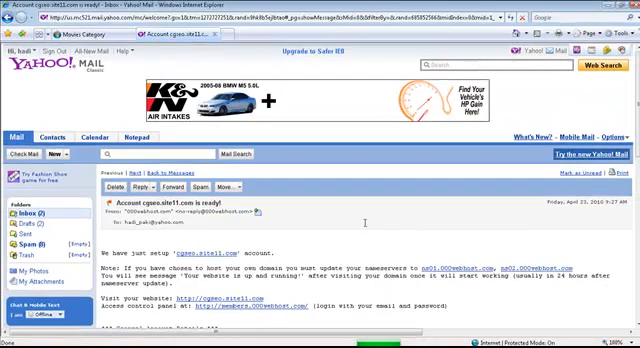
pyautogui.scroll(-2, 364, 222)
pyautogui.scroll(-2, 364, 222)
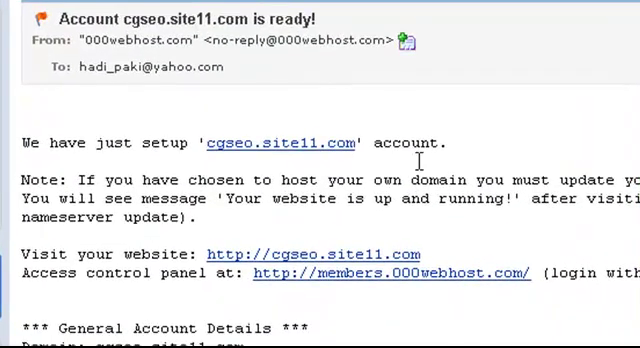
pyautogui.scroll(-2, 400, 200)
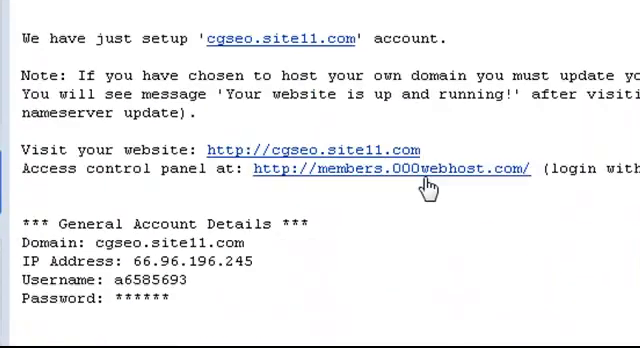
pyautogui.scroll(-2, 424, 176)
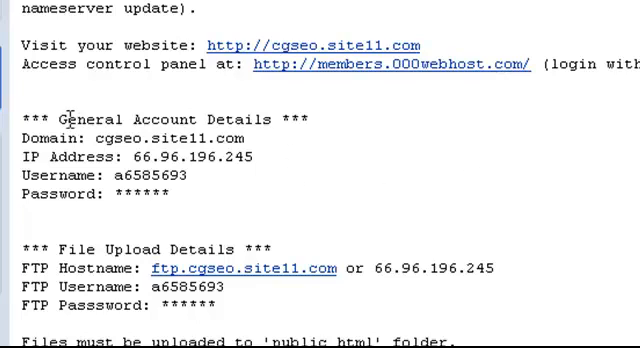
pyautogui.moveTo(58, 119); pyautogui.dragTo(275, 119)
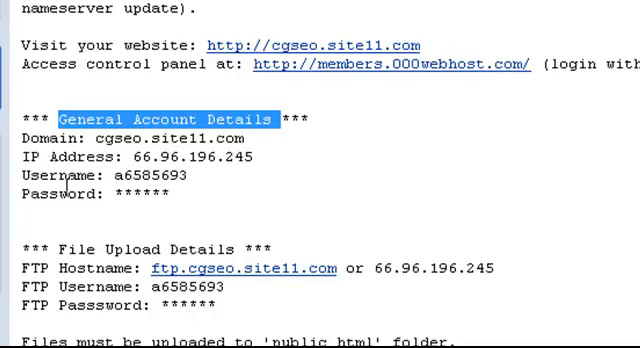
pyautogui.moveTo(116, 193); pyautogui.dragTo(170, 193)
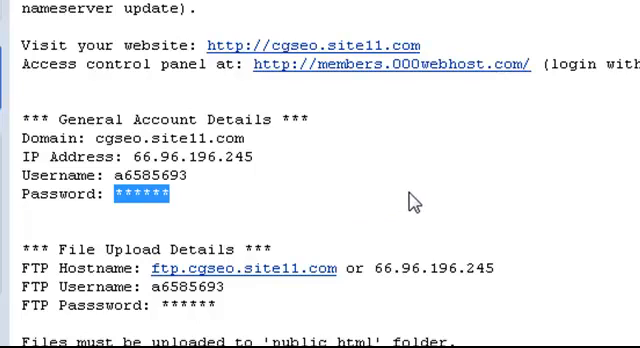
pyautogui.scroll(-3, 414, 202)
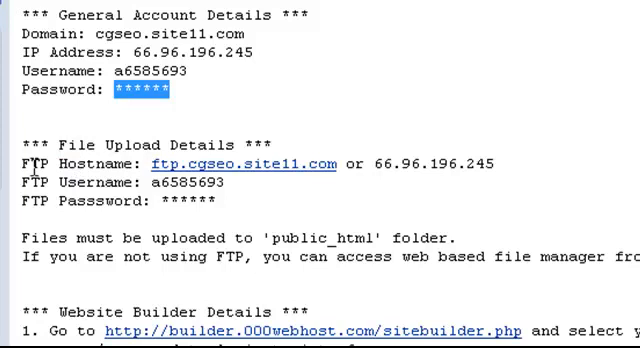
# - Highlight the FTP Hostname label in the email, then clear the highlight
pyautogui.moveTo(21, 163); pyautogui.dragTo(134, 165)
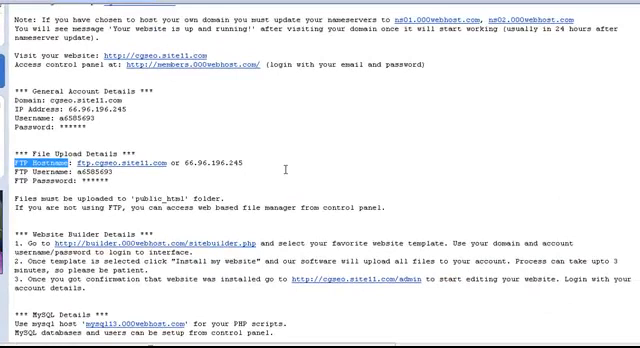
pyautogui.click(285, 170)
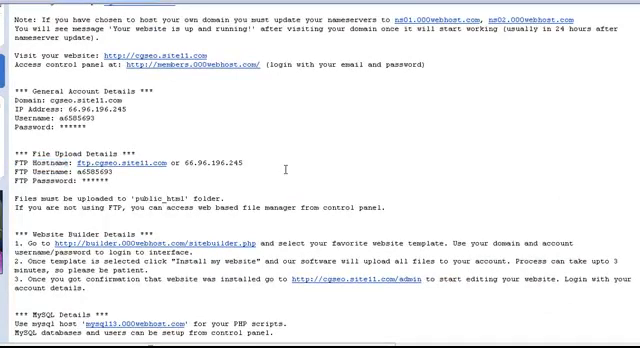